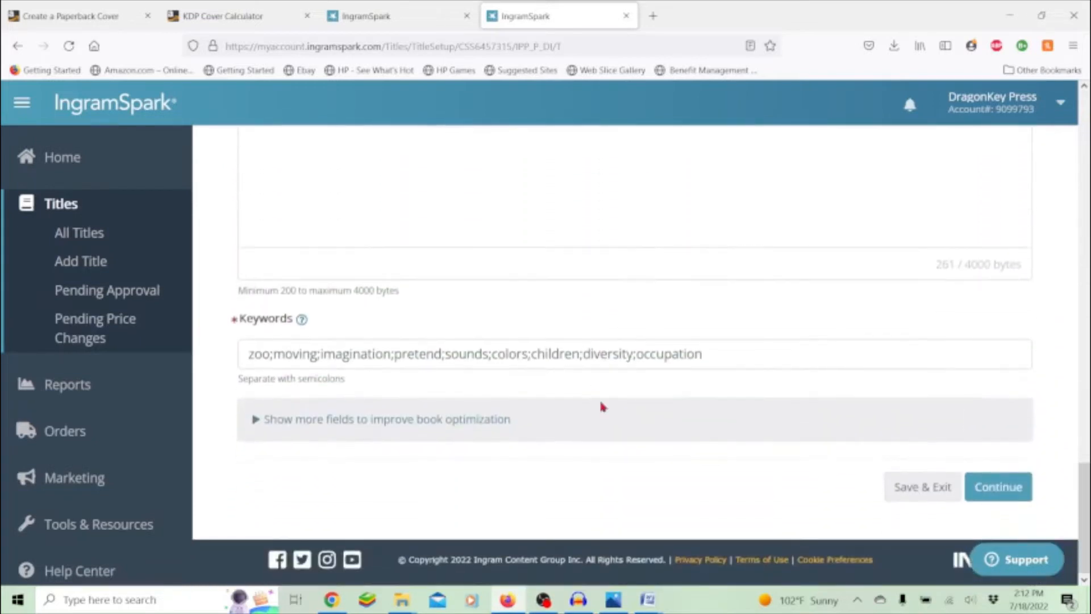
# - Save Title Info, then review the 8 x 10 colour paperback print settings and pricing and try continuing
pyautogui.click(1015, 493)
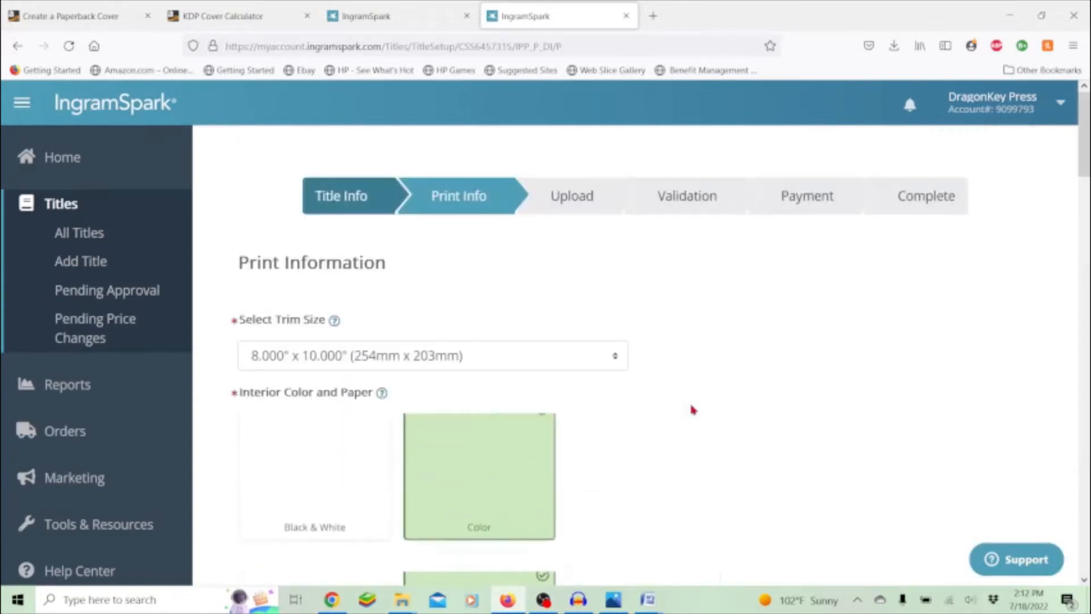
pyautogui.scroll(-3, 689, 407)
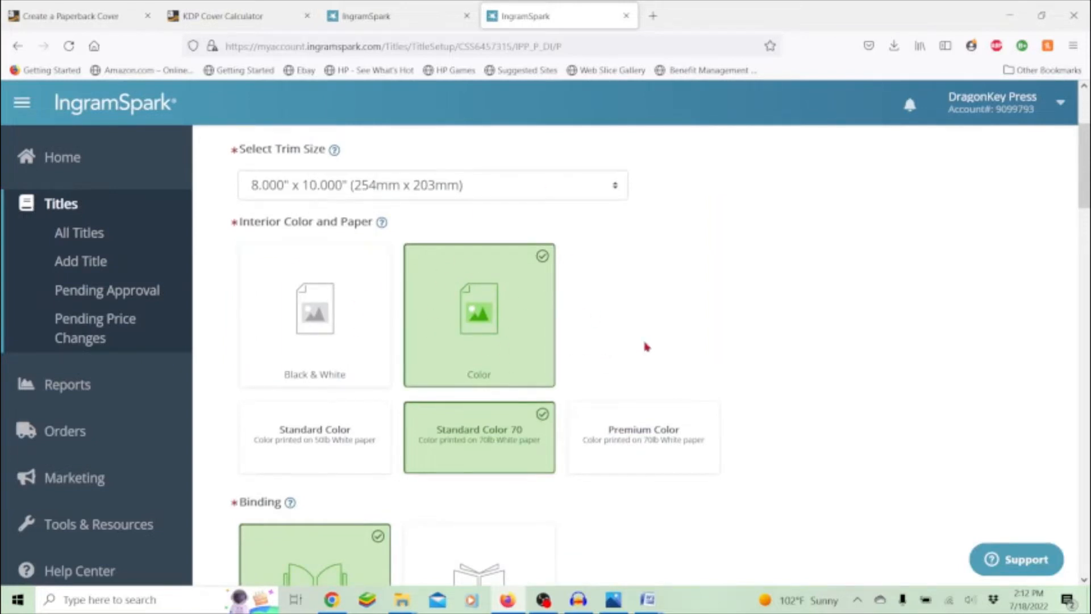
pyautogui.scroll(-3, 675, 330)
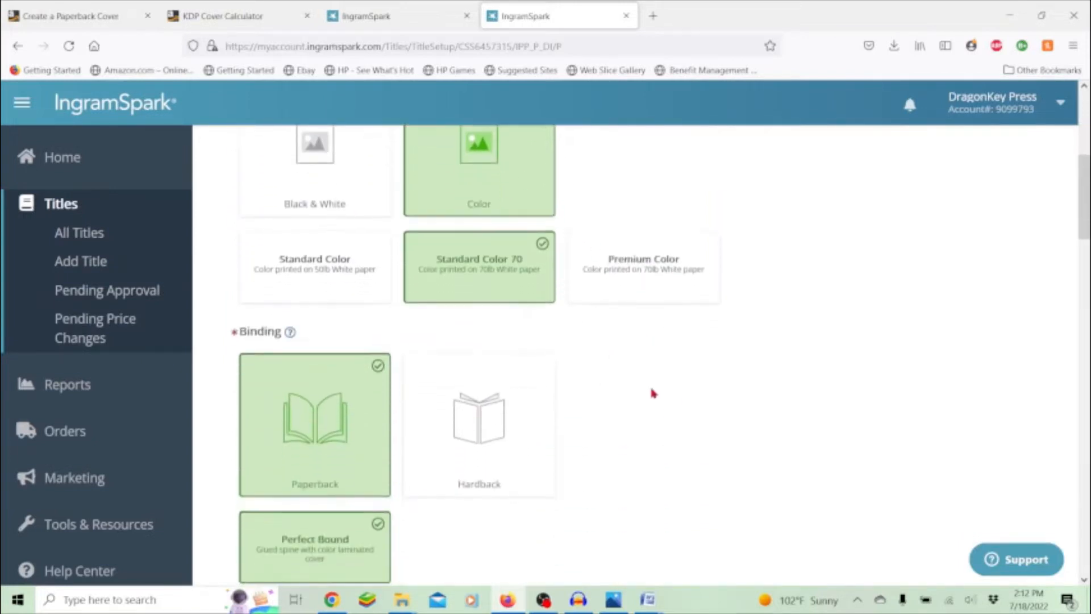
pyautogui.scroll(-6, 652, 392)
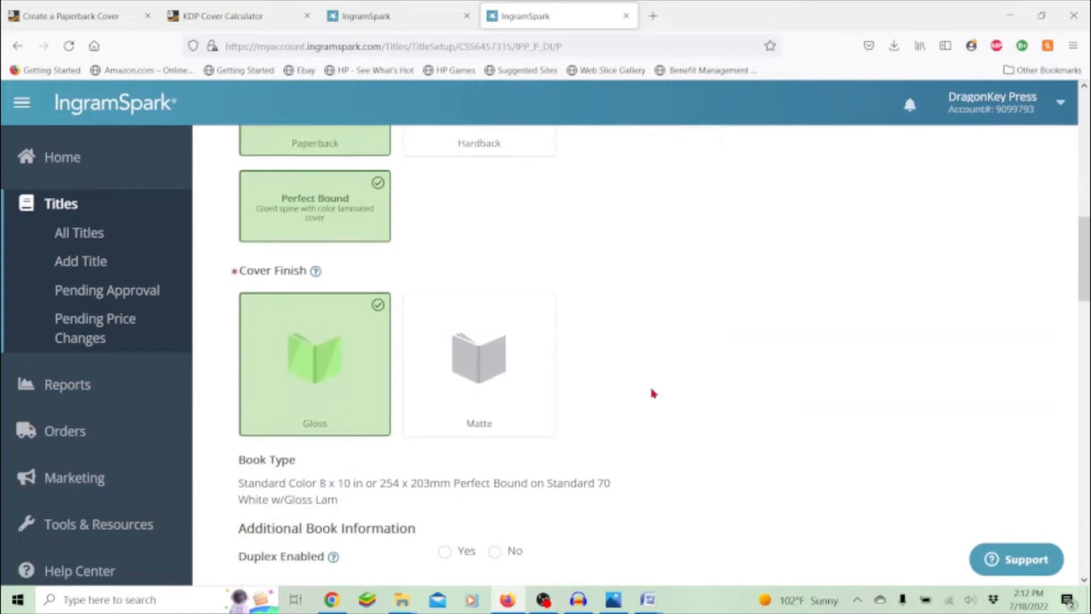
pyautogui.scroll(-7, 653, 394)
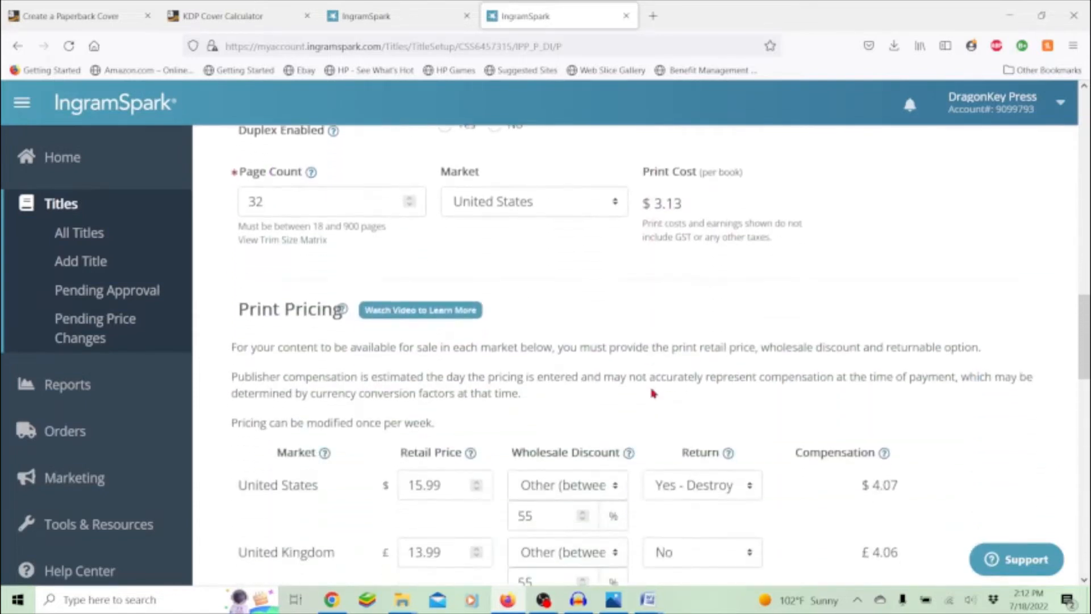
pyautogui.scroll(-2, 648, 395)
pyautogui.scroll(-5, 485, 477)
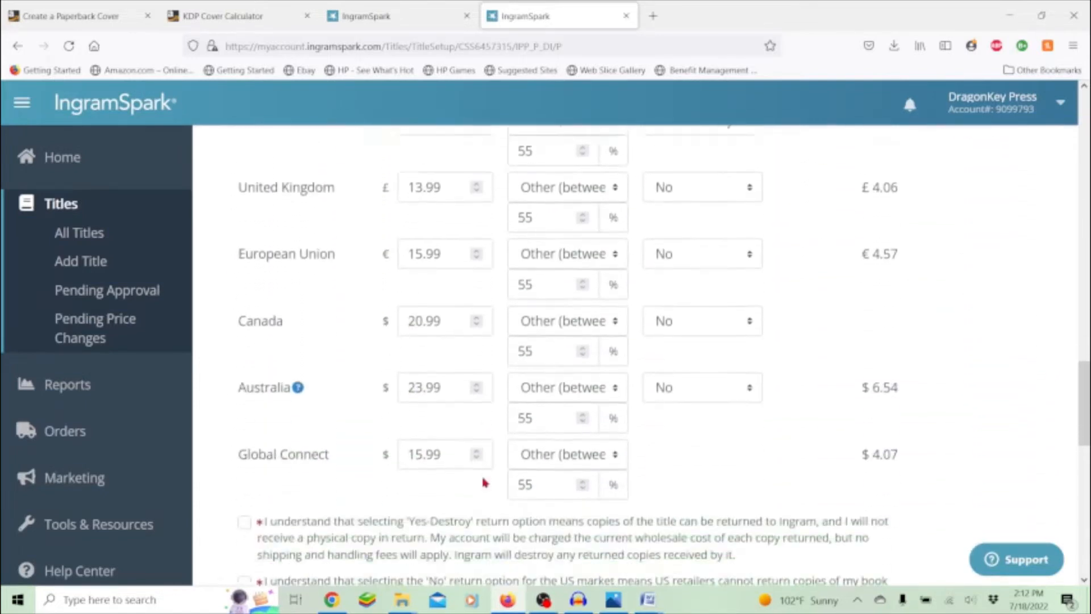
pyautogui.scroll(-6, 485, 482)
pyautogui.scroll(-2, 483, 477)
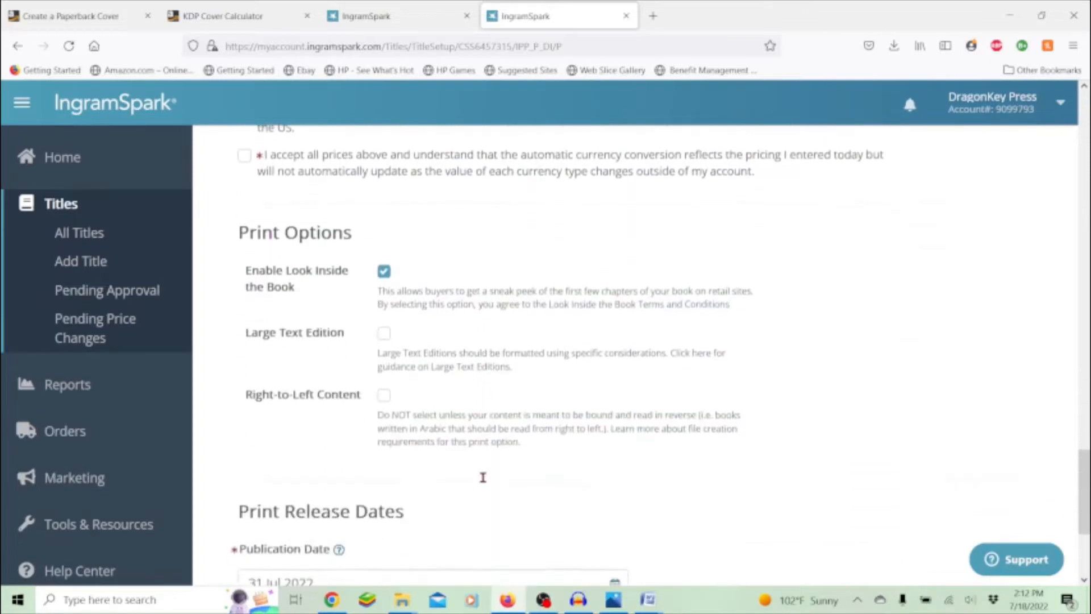
pyautogui.scroll(-2, 483, 477)
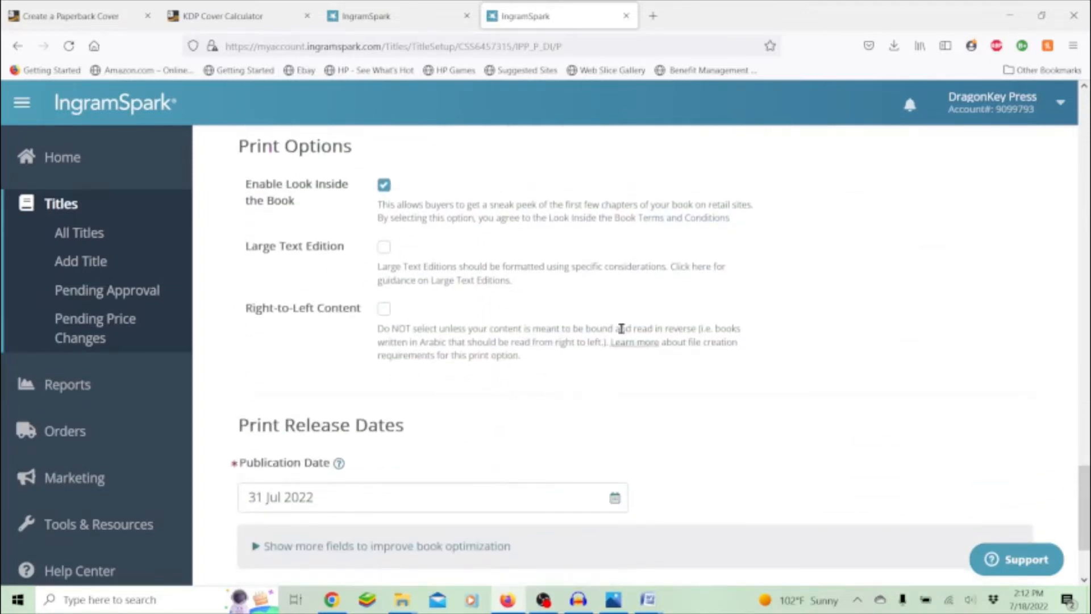
pyautogui.scroll(-3, 622, 327)
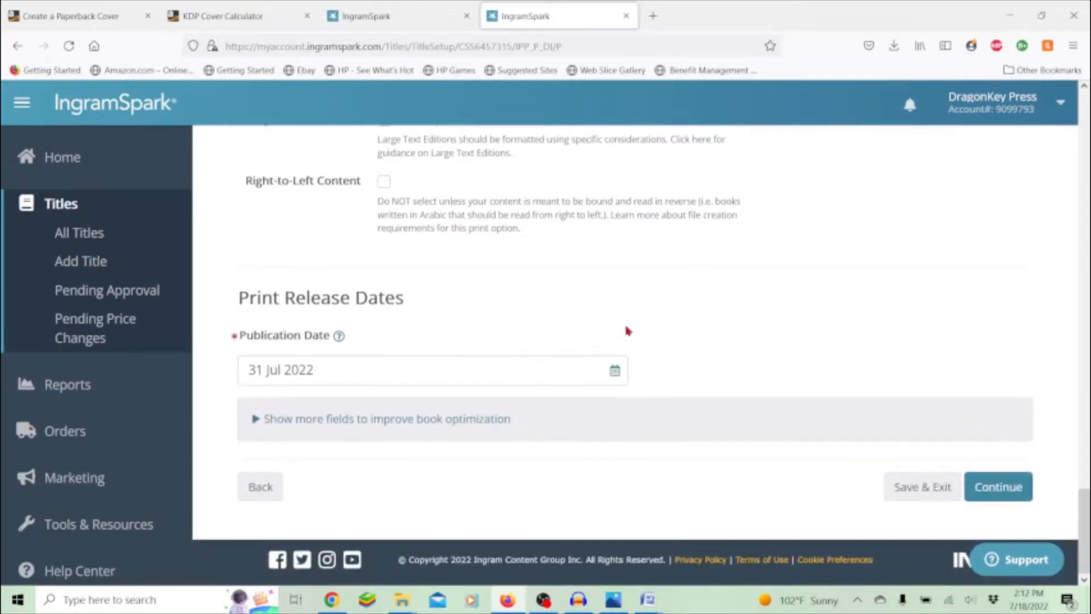
pyautogui.click(983, 488)
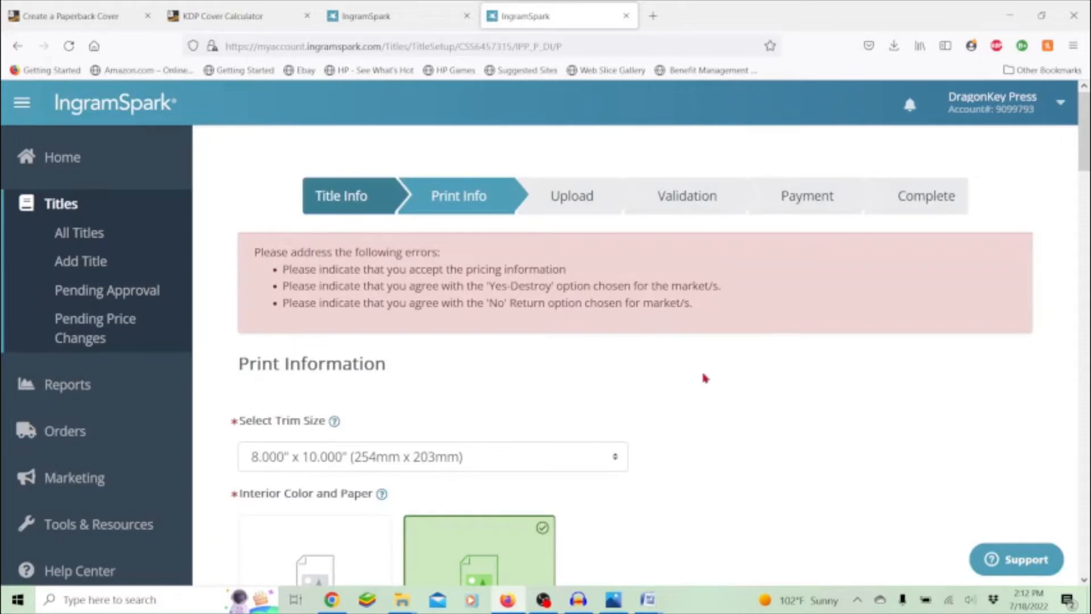
# - Accept the Yes-Destroy, No-return and pricing/currency conversion terms, then continue to Print Upload
pyautogui.scroll(-15, 672, 365)
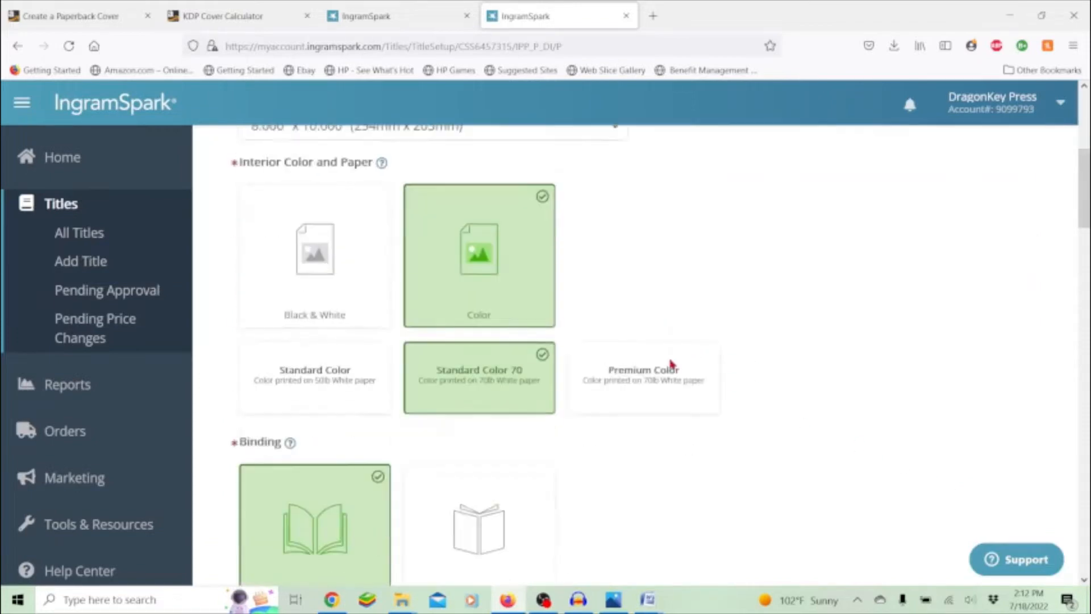
pyautogui.scroll(-13, 670, 360)
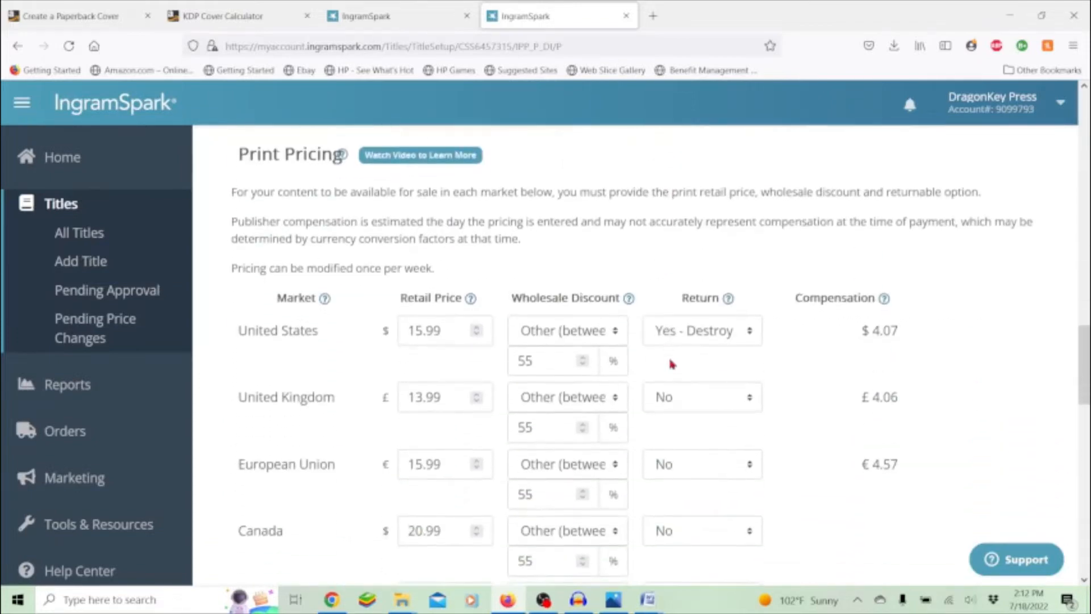
pyautogui.scroll(2, 672, 364)
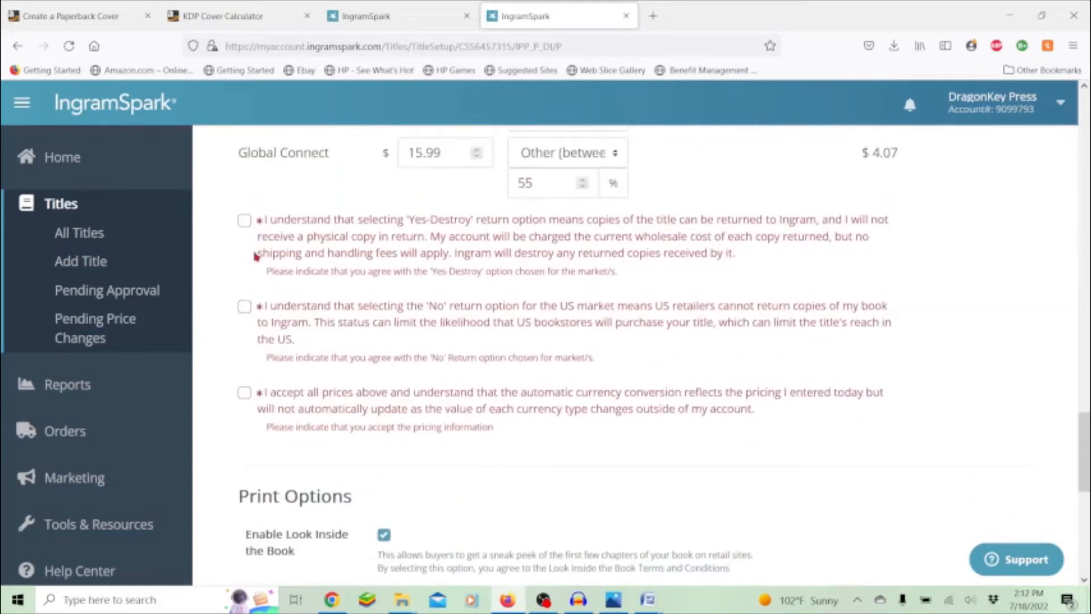
pyautogui.click(244, 220)
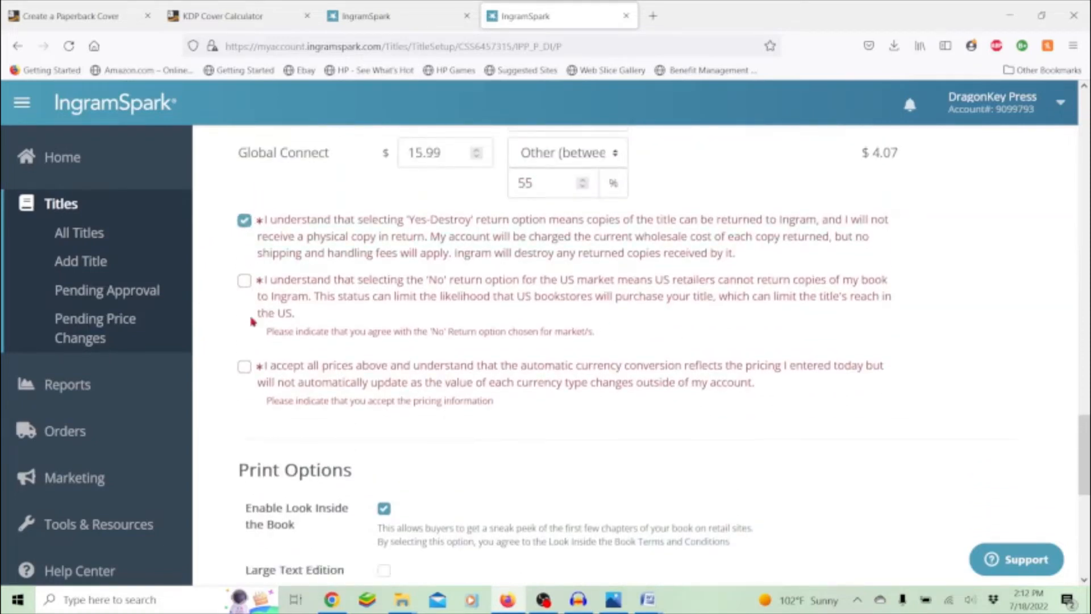
pyautogui.click(245, 280)
pyautogui.click(244, 341)
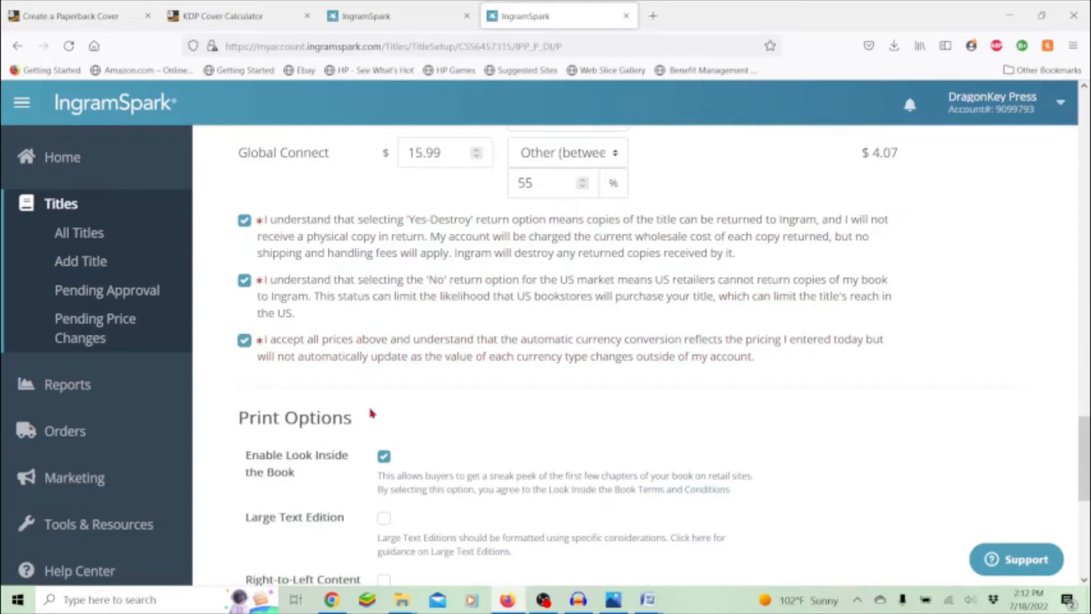
pyautogui.scroll(7, 730, 219)
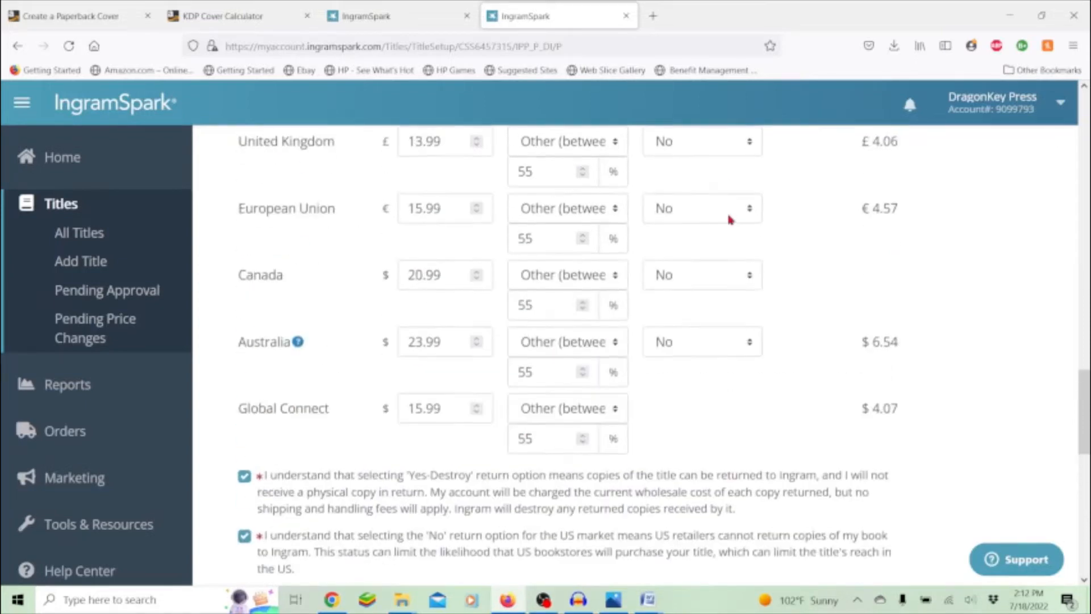
pyautogui.scroll(-15, 689, 487)
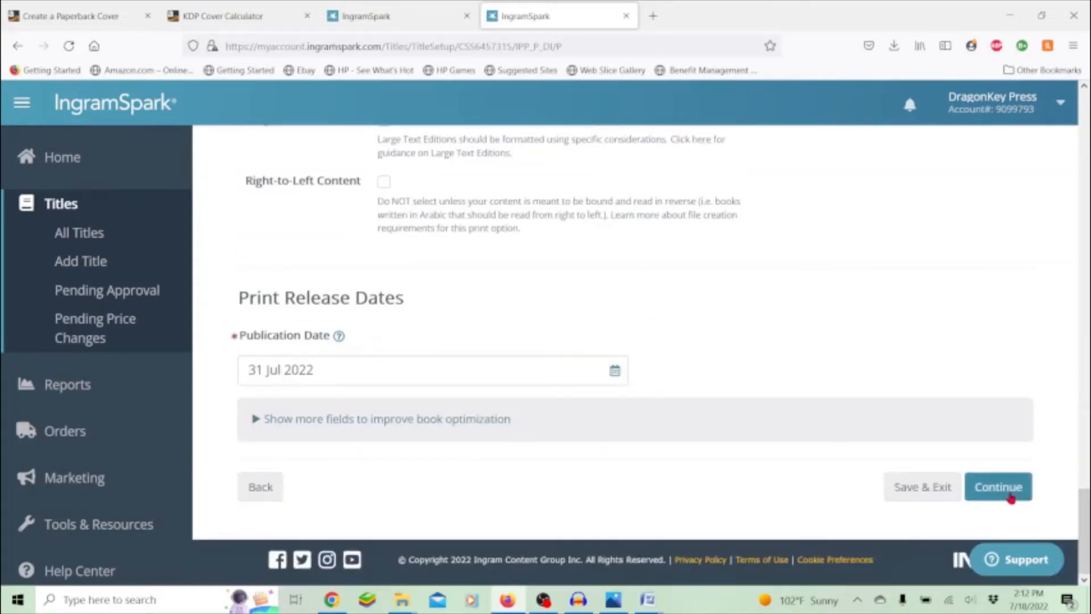
pyautogui.click(1012, 498)
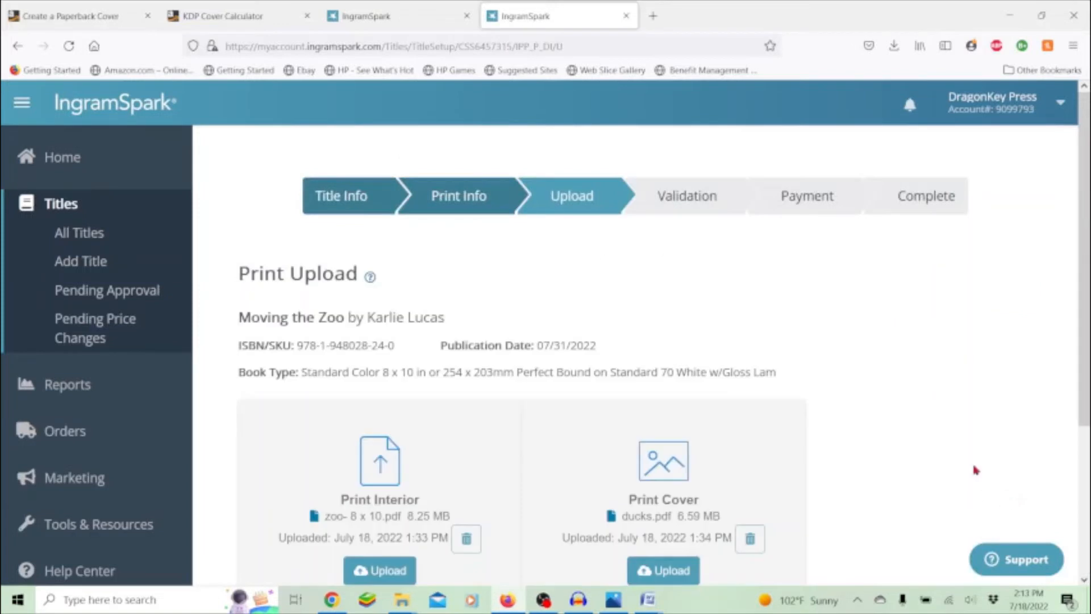
# - Replace the print interior file with the zoo- 8 x 10 ingram PDF
pyautogui.scroll(-3, 966, 435)
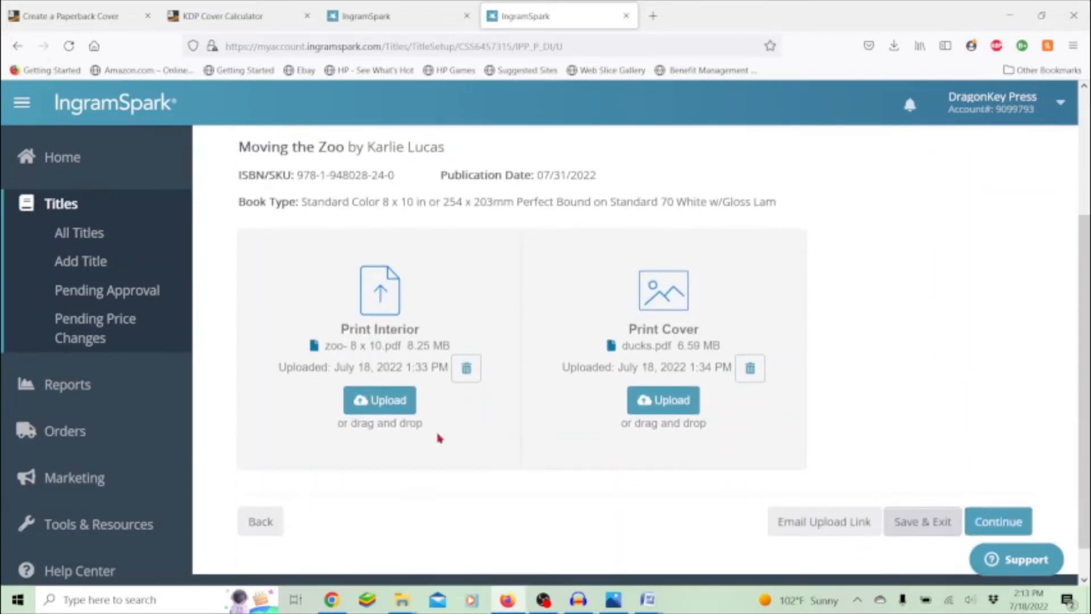
pyautogui.click(370, 401)
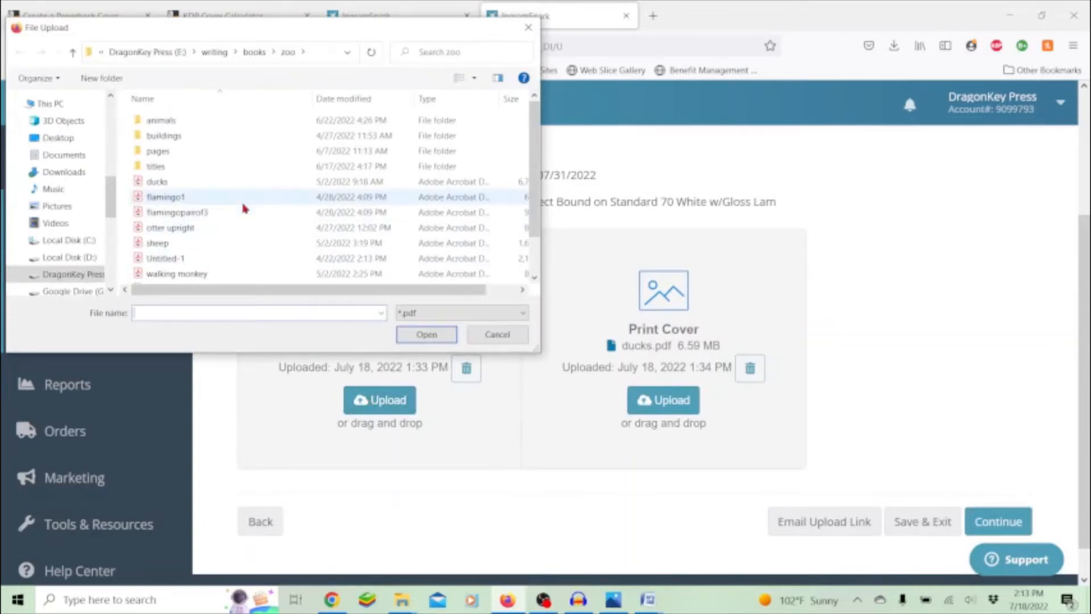
pyautogui.scroll(-1, 244, 208)
pyautogui.click(209, 262)
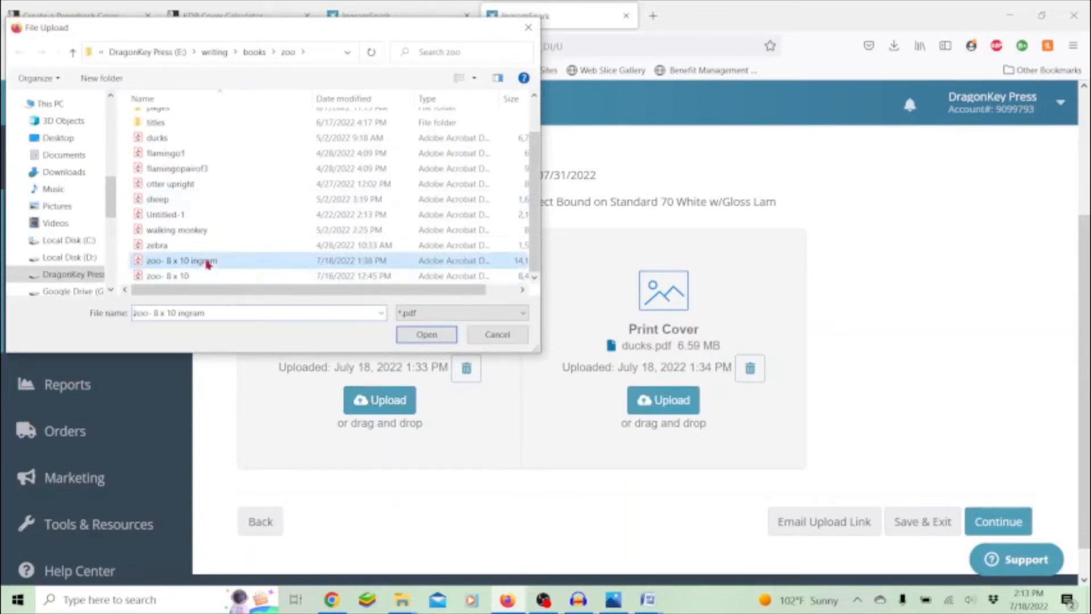
pyautogui.click(398, 337)
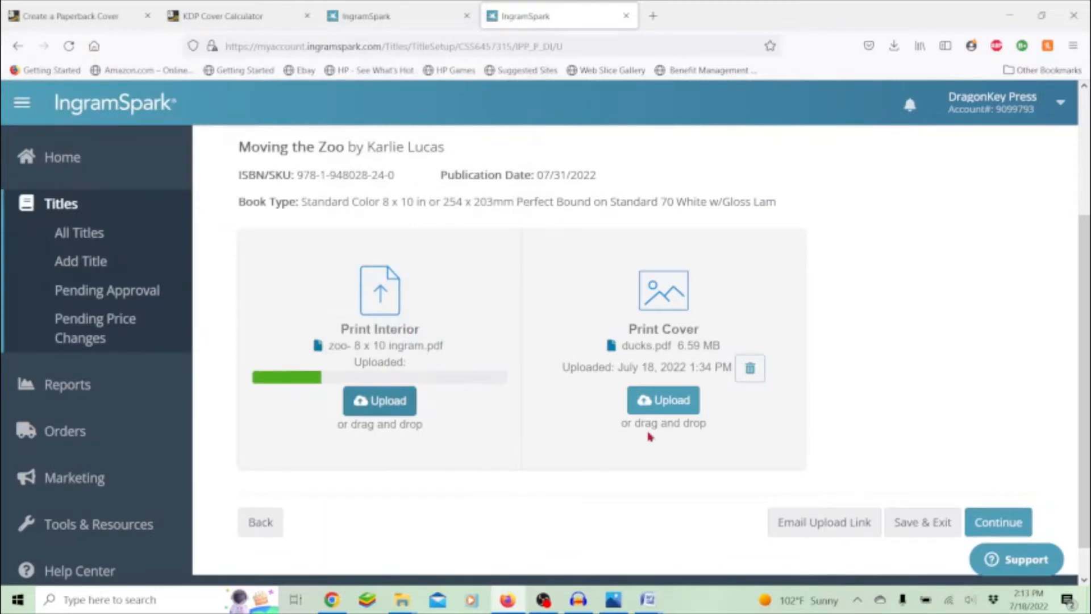
# - Upload '8x10 moving the zoo paperback.pdf' from zoo > pages > ready as the cover, then continue to Validation
pyautogui.click(672, 404)
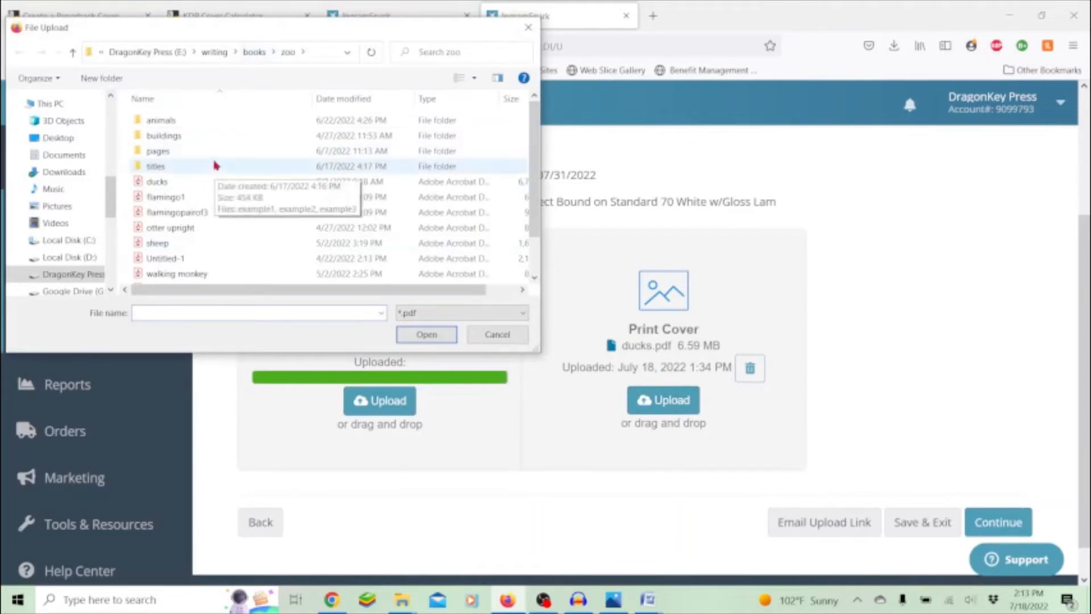
pyautogui.doubleClick(208, 171)
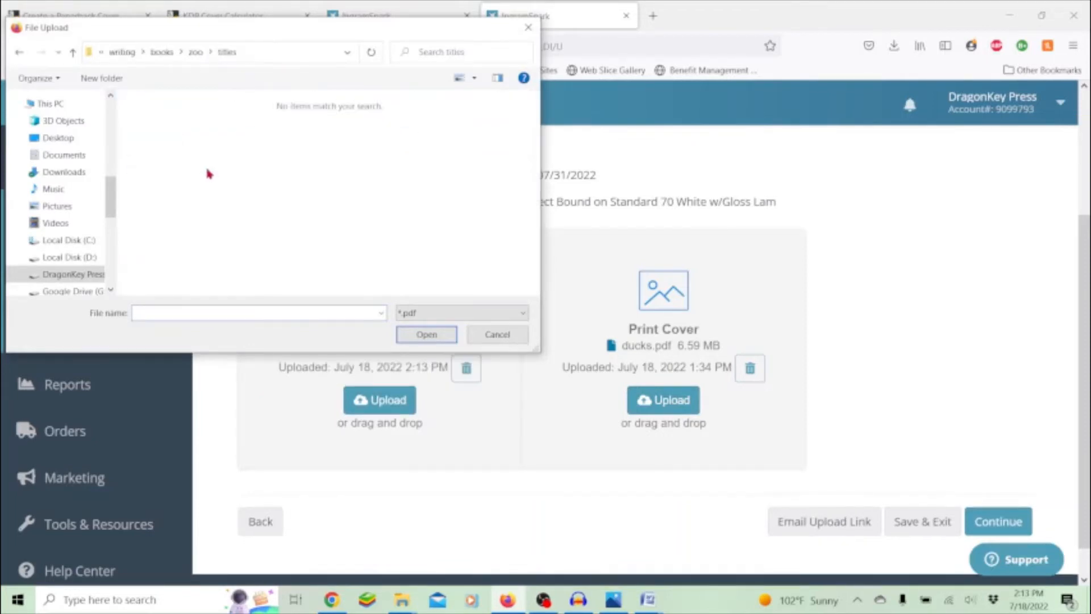
pyautogui.click(195, 52)
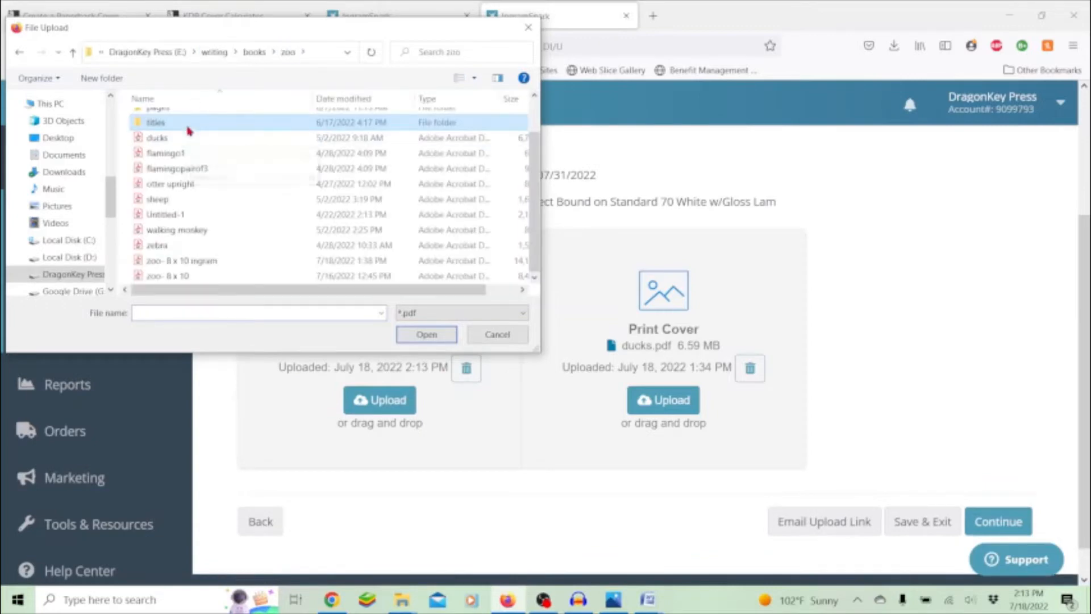
pyautogui.scroll(1, 187, 149)
pyautogui.doubleClick(188, 148)
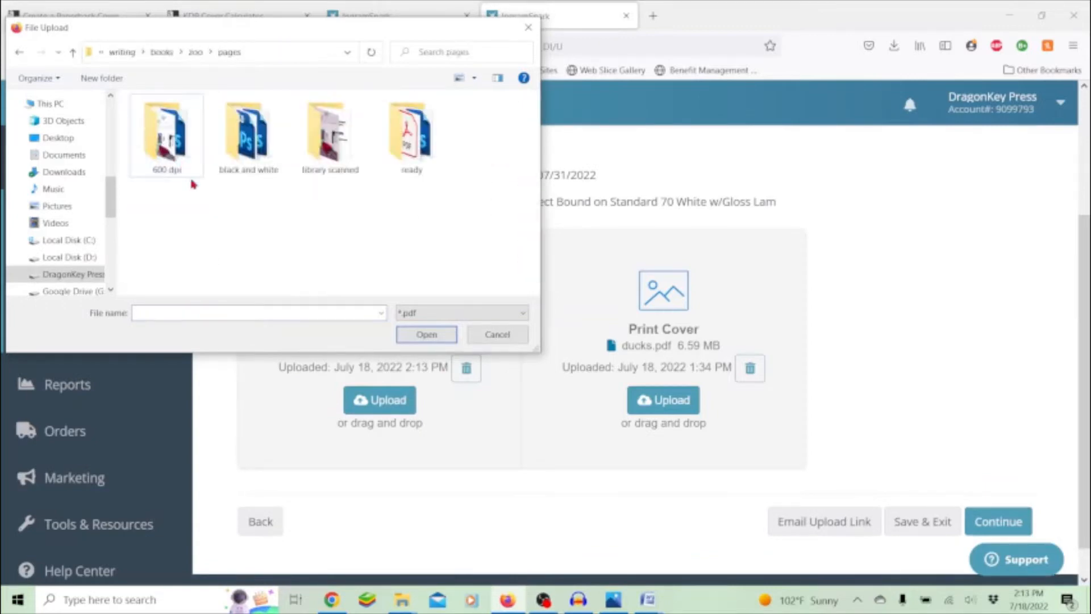
pyautogui.doubleClick(411, 139)
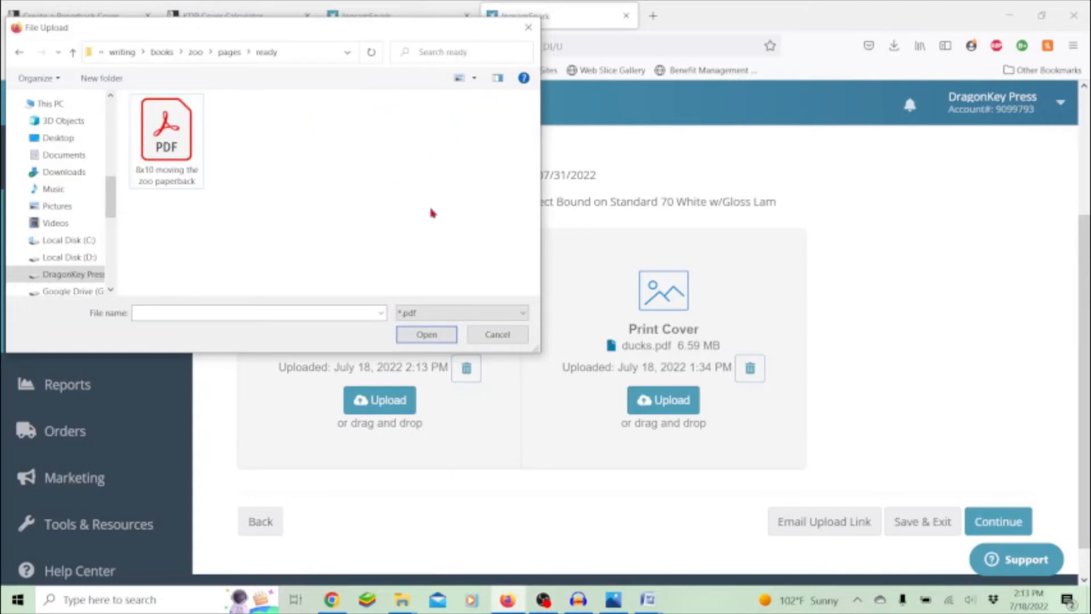
pyautogui.click(155, 142)
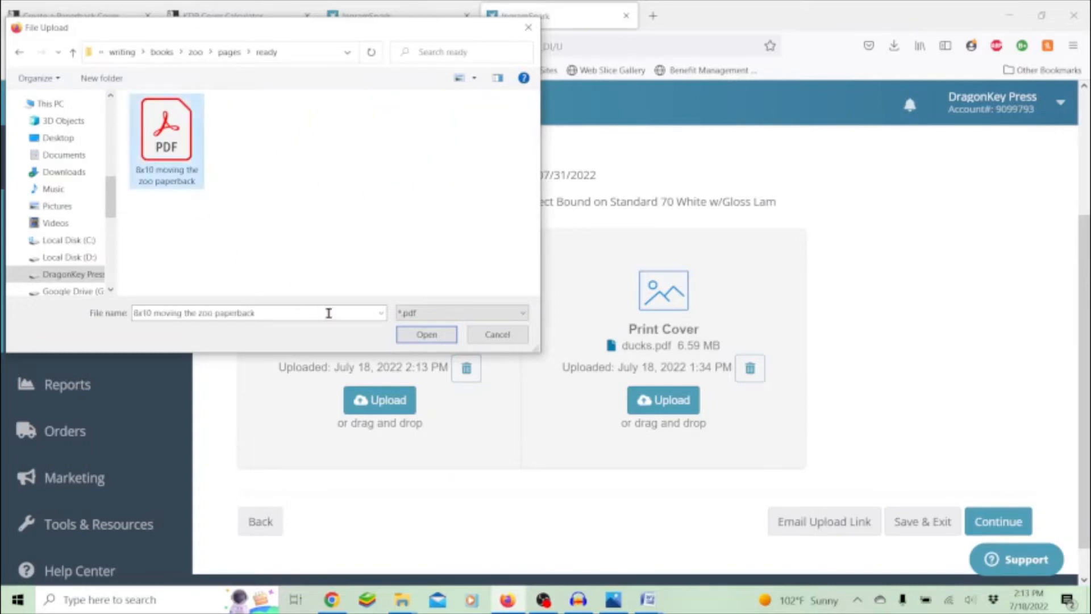
pyautogui.click(418, 335)
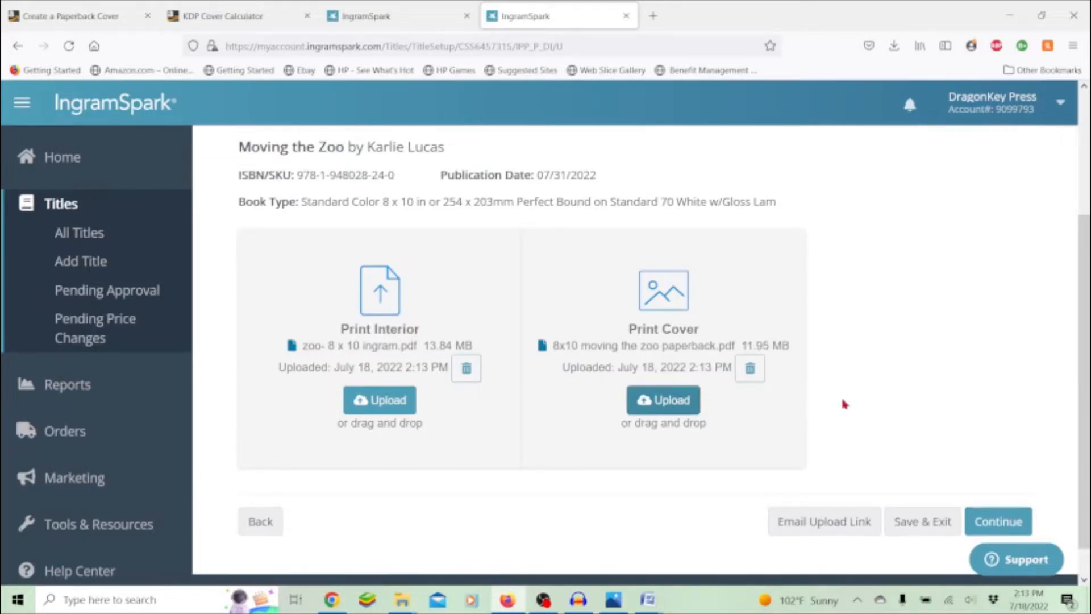
pyautogui.click(1011, 528)
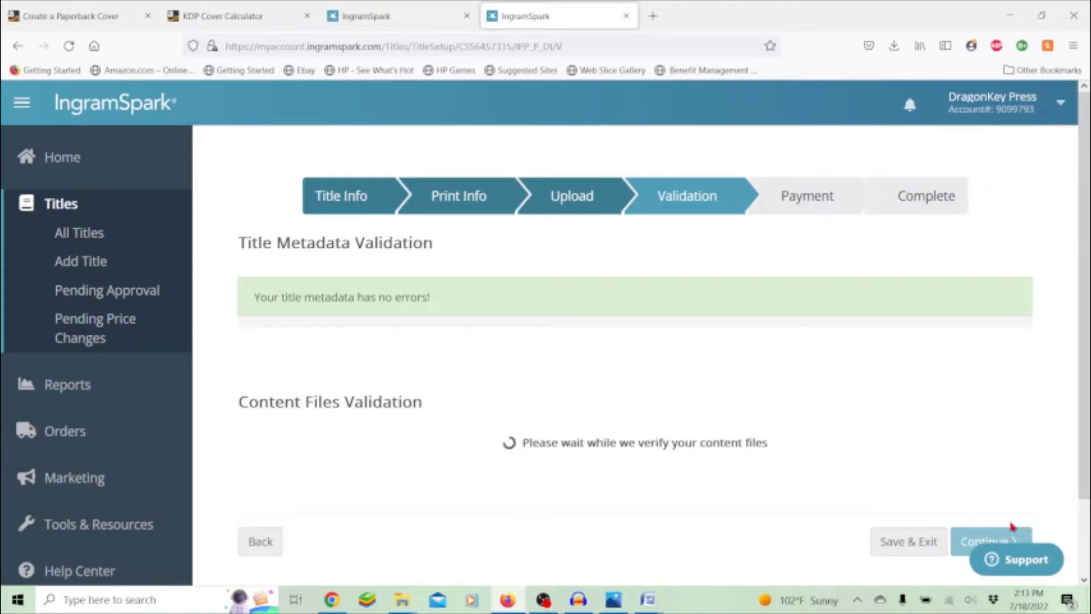
# - Once content file validation finishes with no errors, continue to the Payment step
pyautogui.scroll(-2, 895, 463)
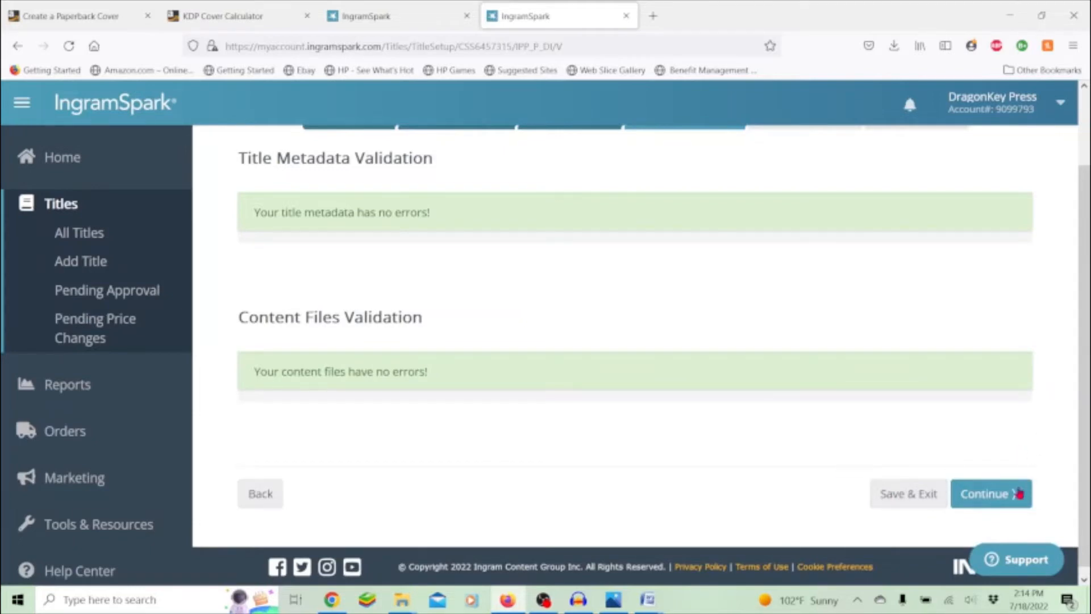
pyautogui.click(1005, 502)
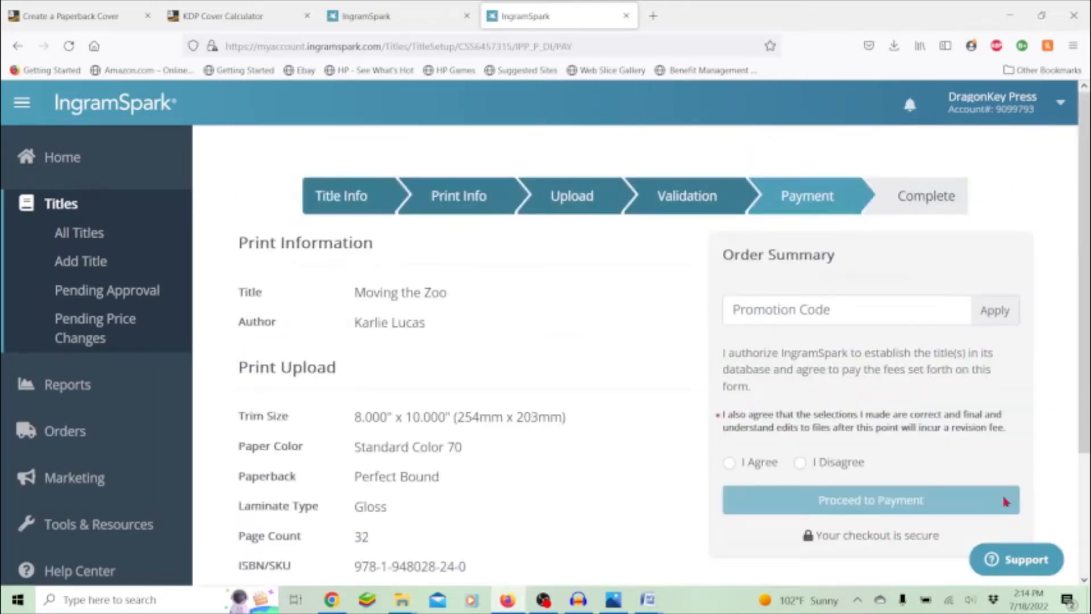
pyautogui.scroll(-2, 620, 352)
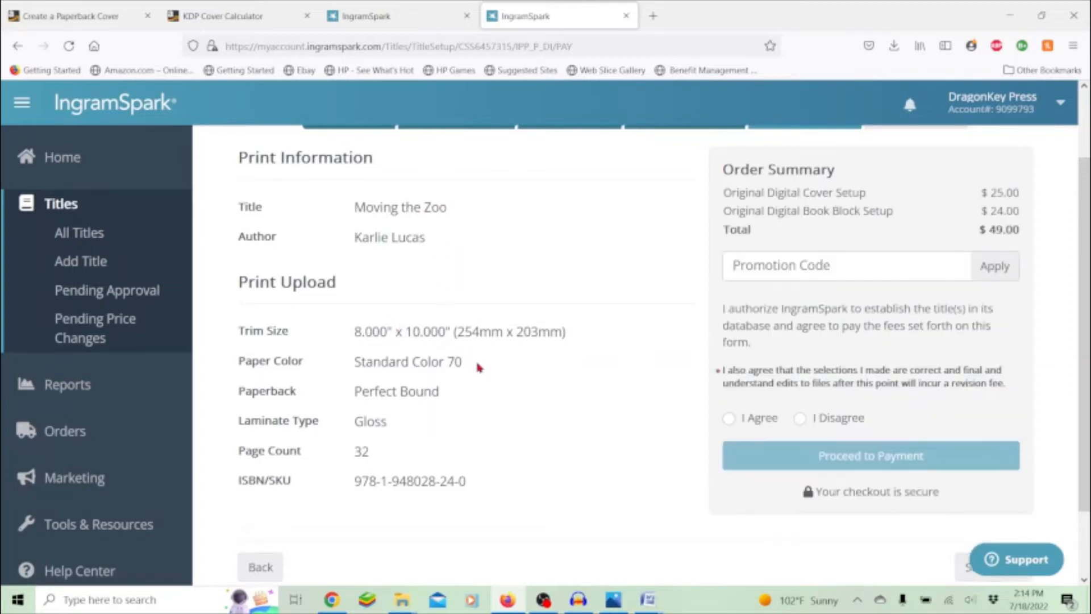
pyautogui.scroll(-2, 458, 429)
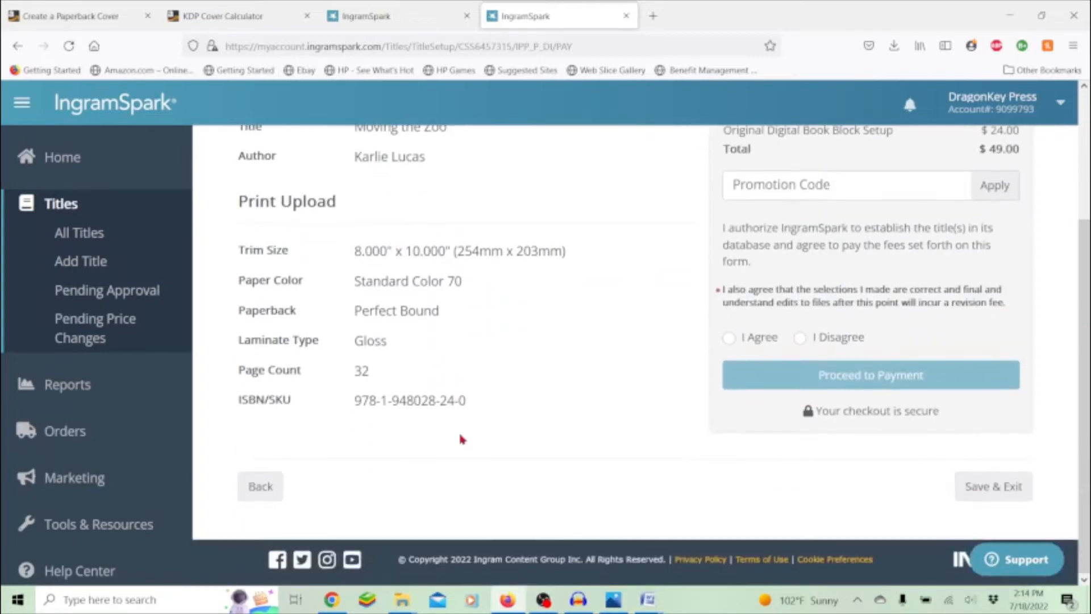
pyautogui.scroll(3, 458, 430)
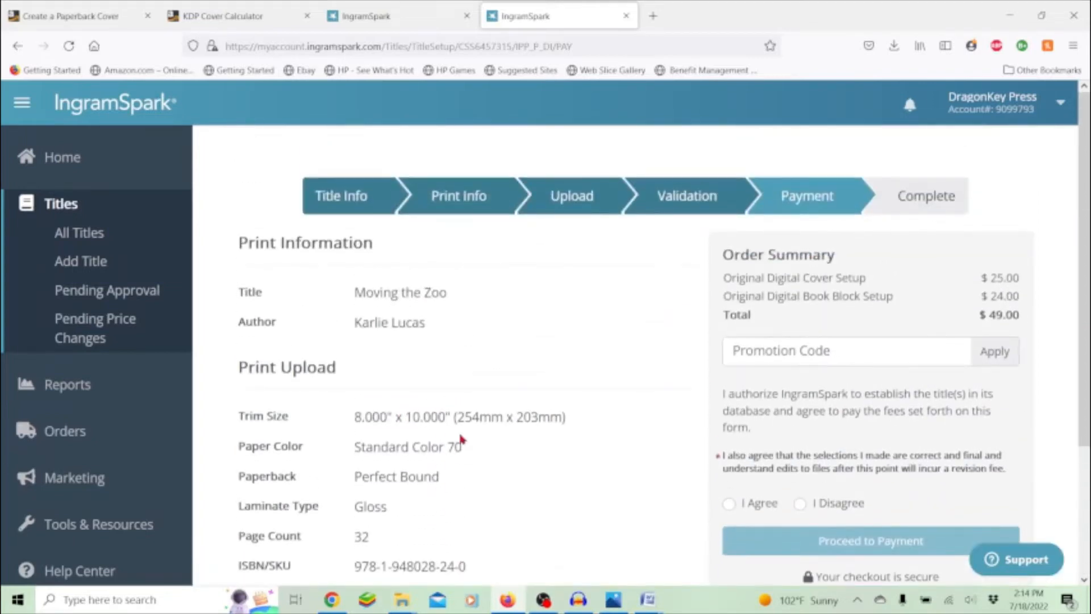
pyautogui.click(332, 599)
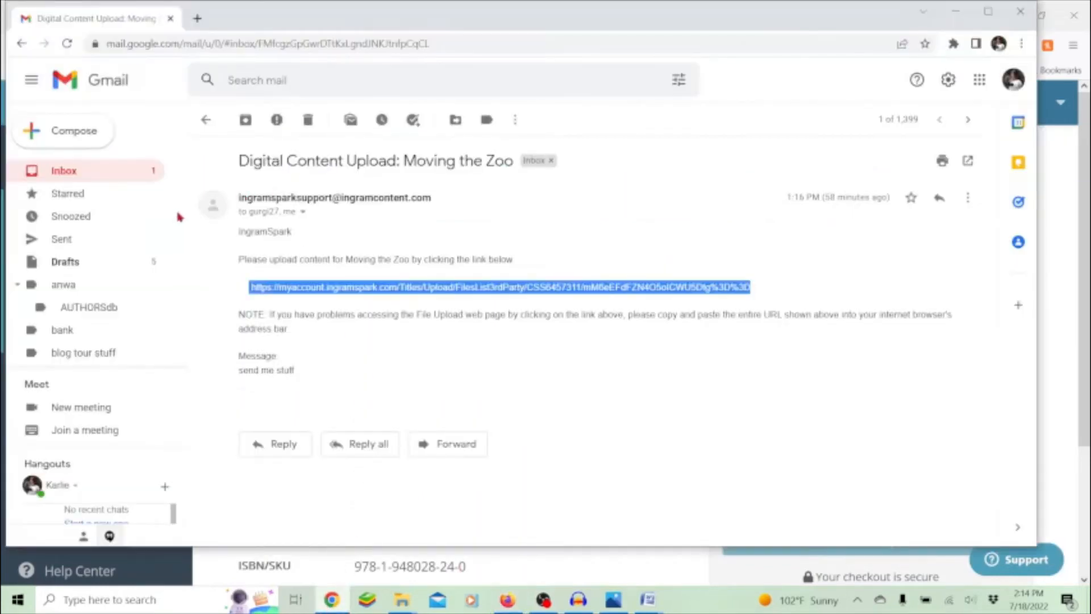
# - Copy the SWEETSAVINGS code from the 'Set Up Your Book for Free!' email and return to Firefox
pyautogui.click(98, 175)
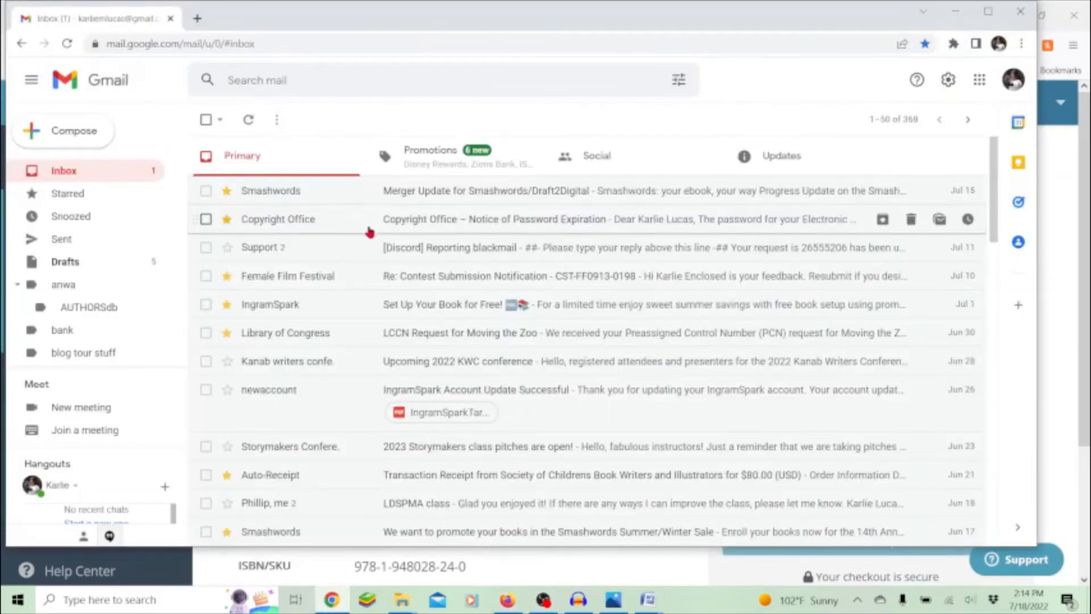
pyautogui.click(427, 305)
pyautogui.scroll(-4, 429, 306)
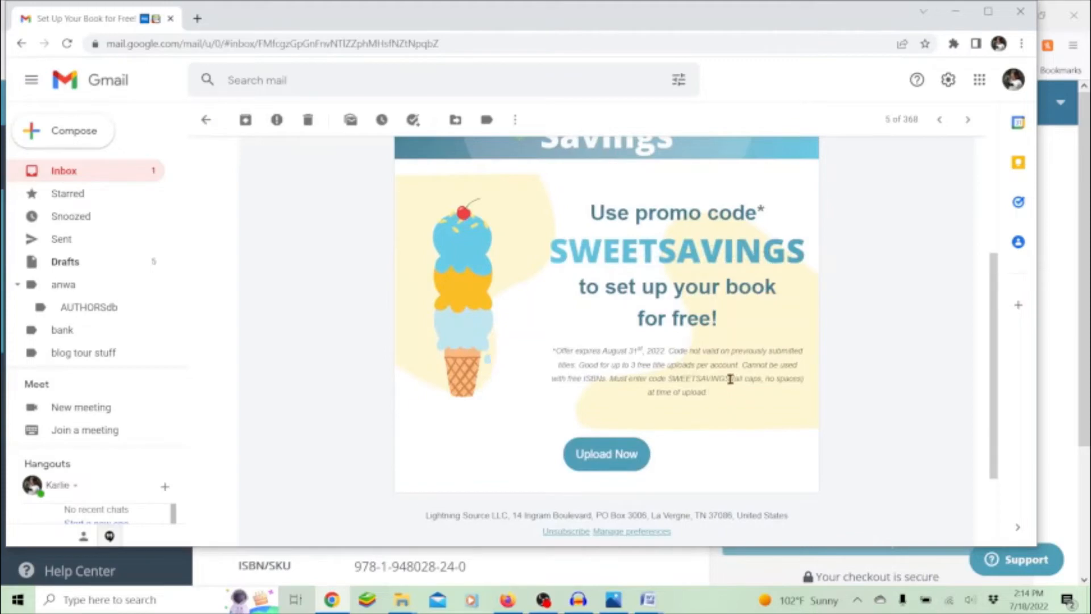
pyautogui.moveTo(730, 379); pyautogui.dragTo(673, 381)
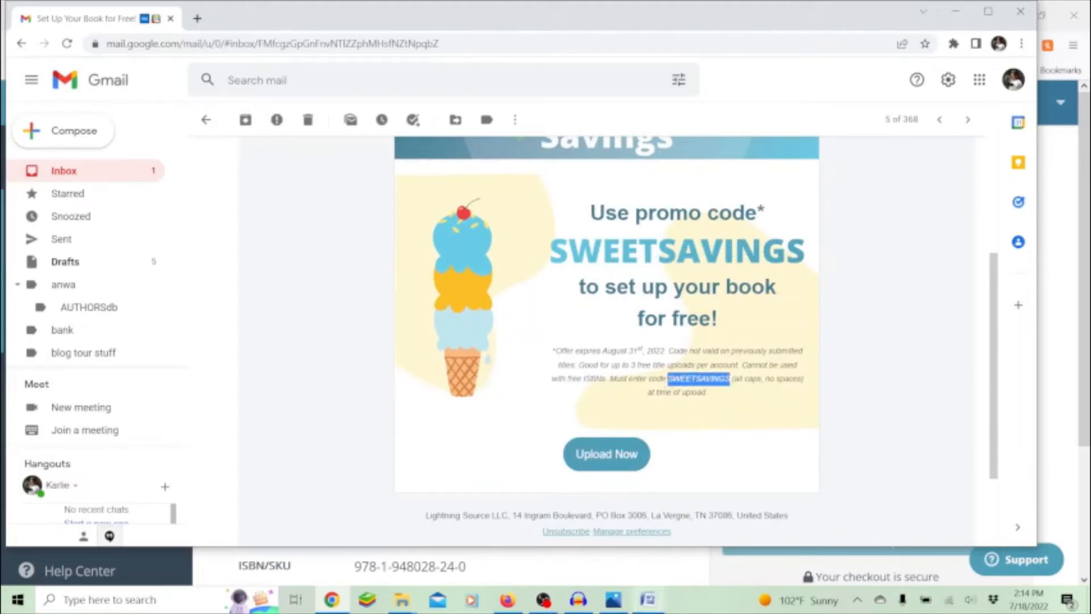
pyautogui.click(507, 600)
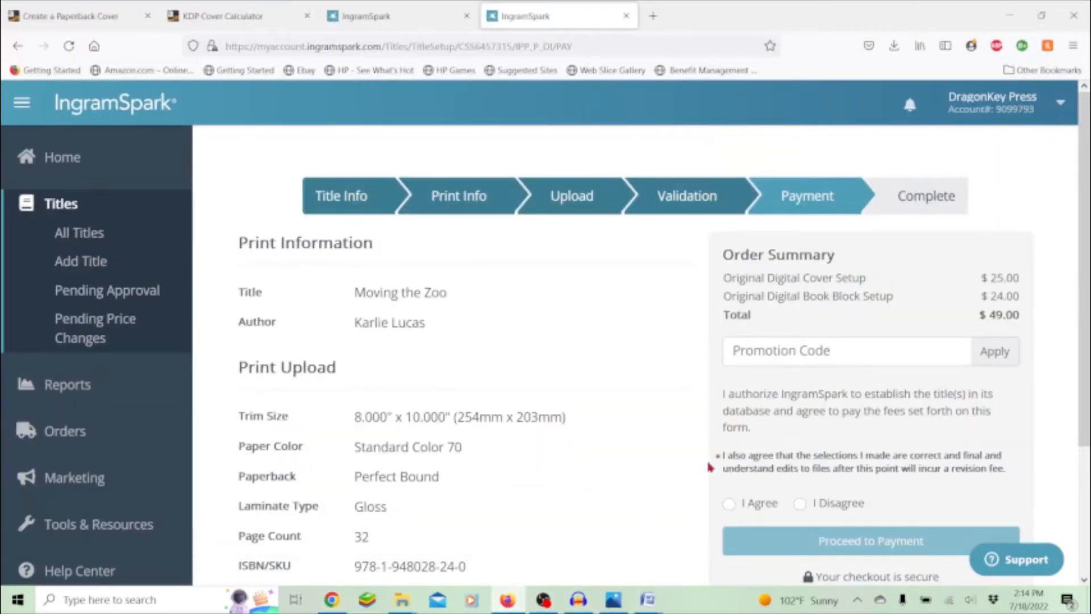
# - Paste SWEETSAVINGS into Promotion Code and apply it so the setup total drops to $0.00
pyautogui.click(818, 351)
pyautogui.write('SWEETSAVINGS')
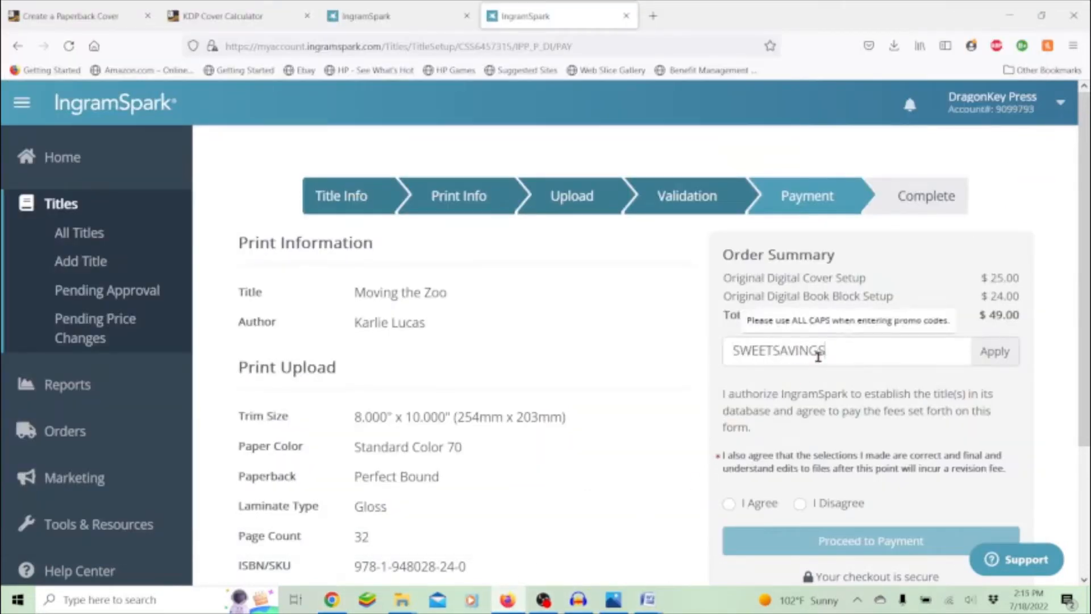
pyautogui.click(995, 351)
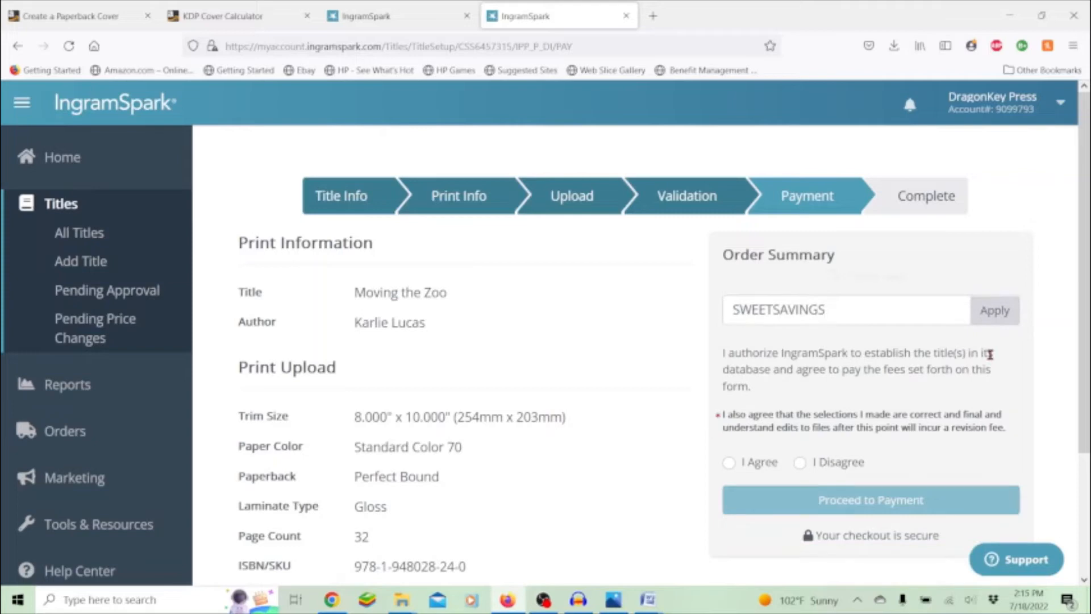
# - Agree to the terms and fees and submit the title
pyautogui.scroll(-2, 988, 367)
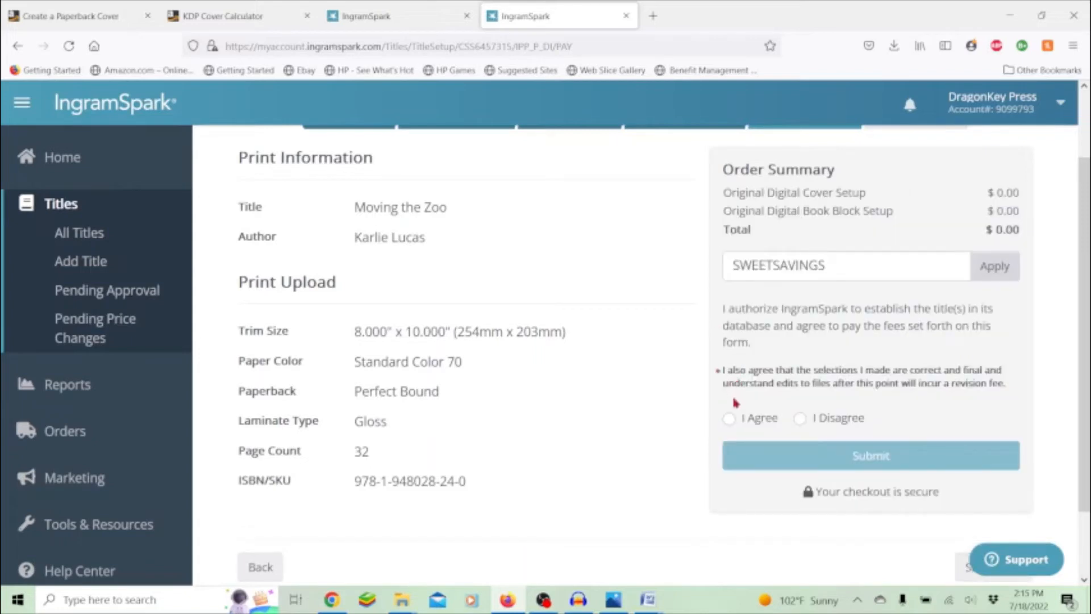
pyautogui.click(729, 418)
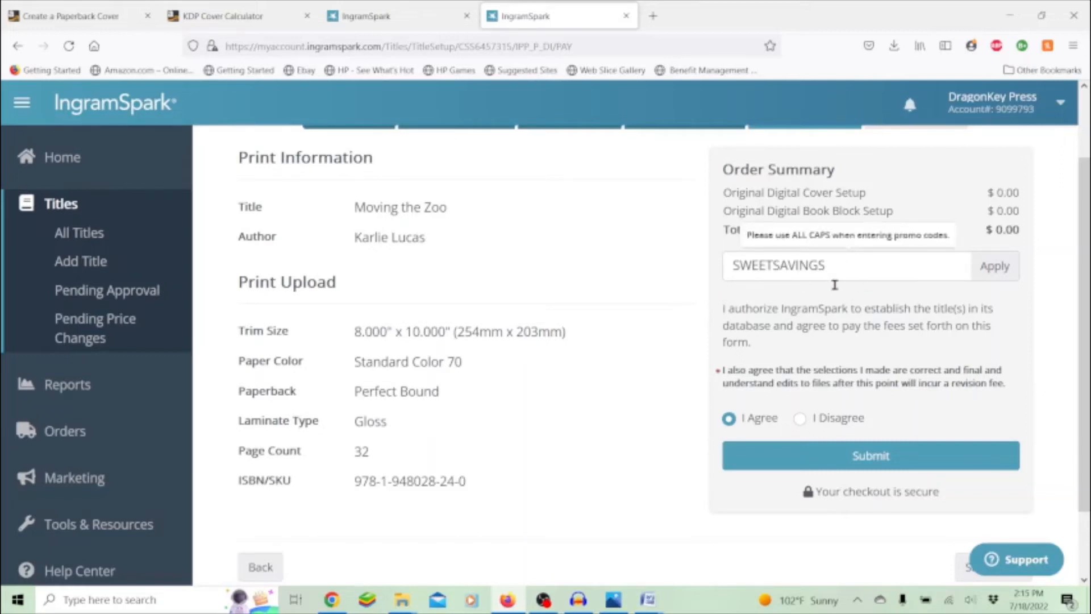
pyautogui.scroll(-2, 918, 324)
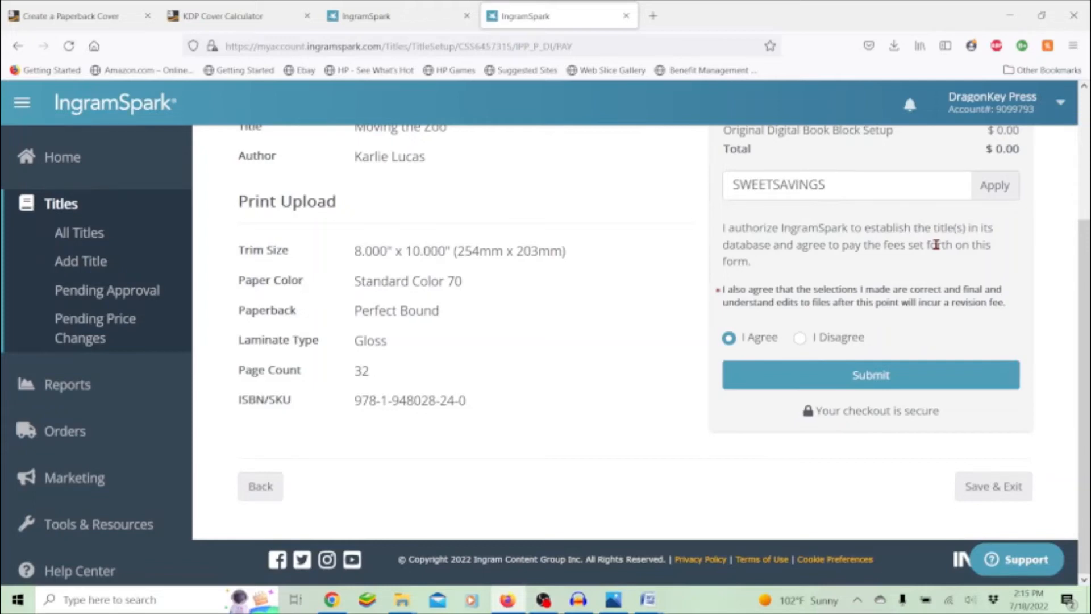
pyautogui.click(879, 390)
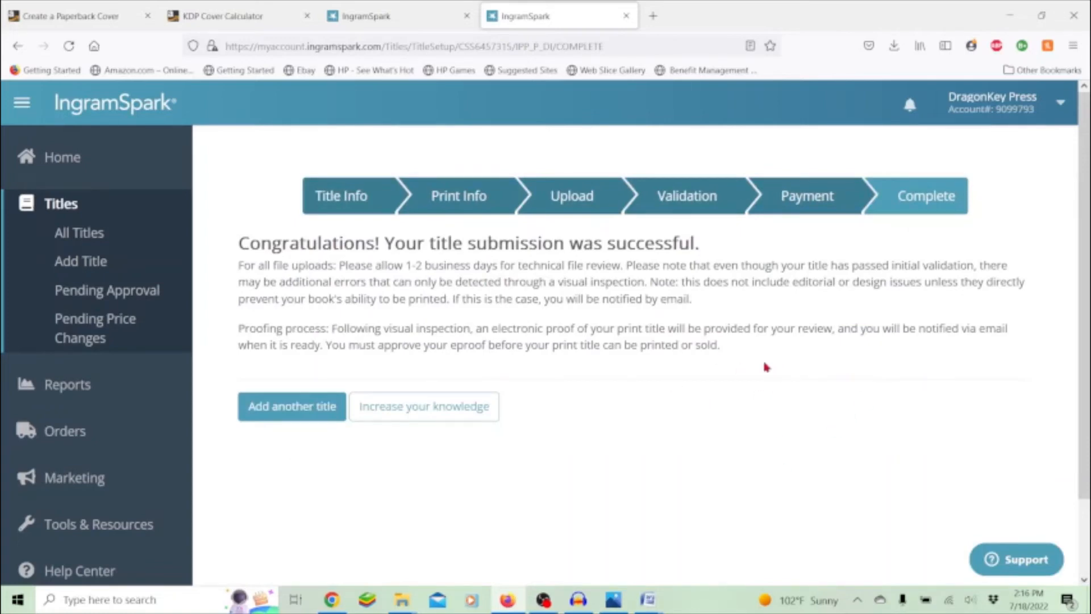
# - Scroll through the Complete page's congratulations message about the emailed electronic proof
pyautogui.scroll(-3, 766, 366)
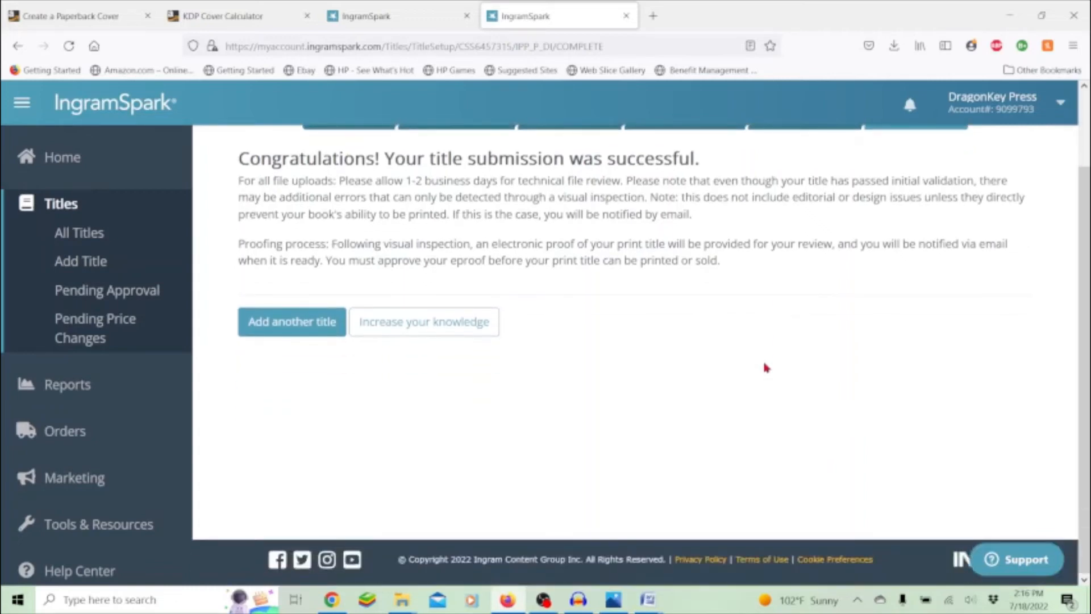